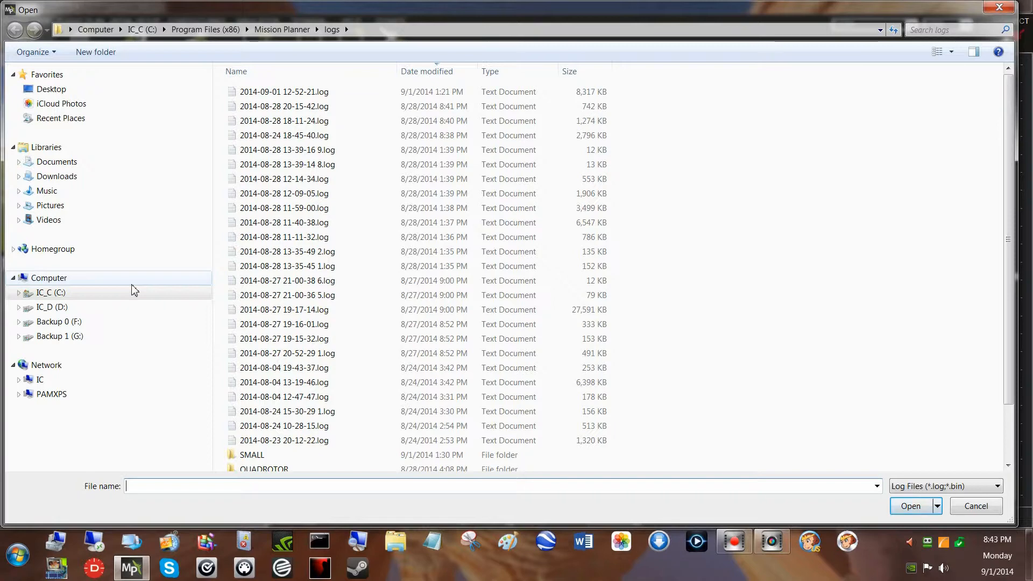
double_click(311, 91)
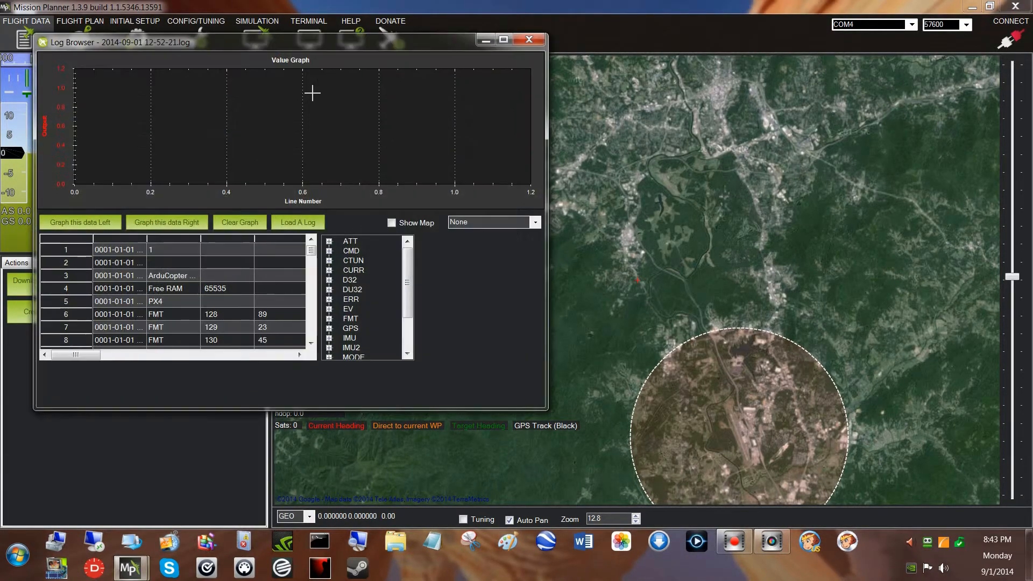
click(503, 40)
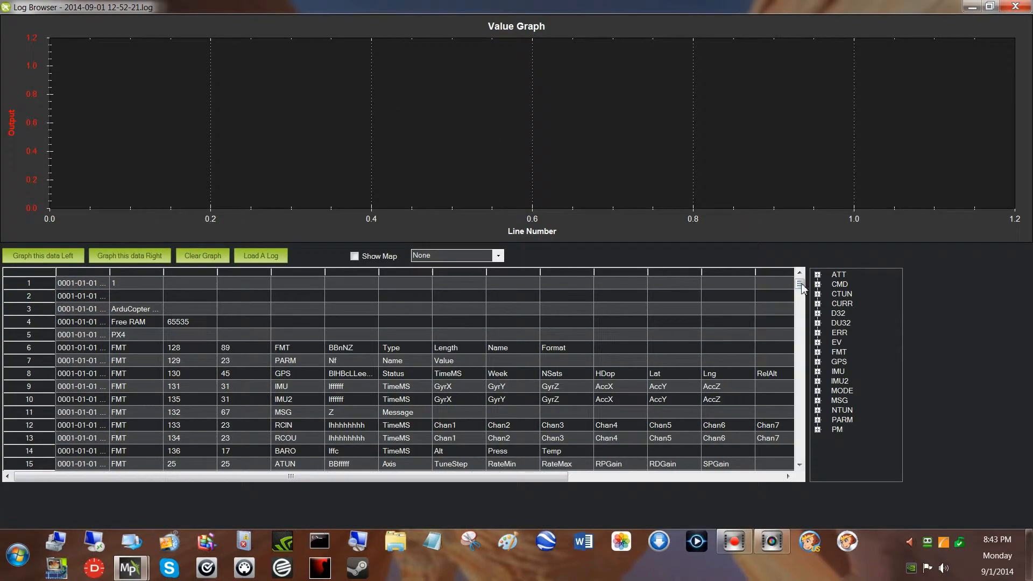
drag(800, 286, 805, 475)
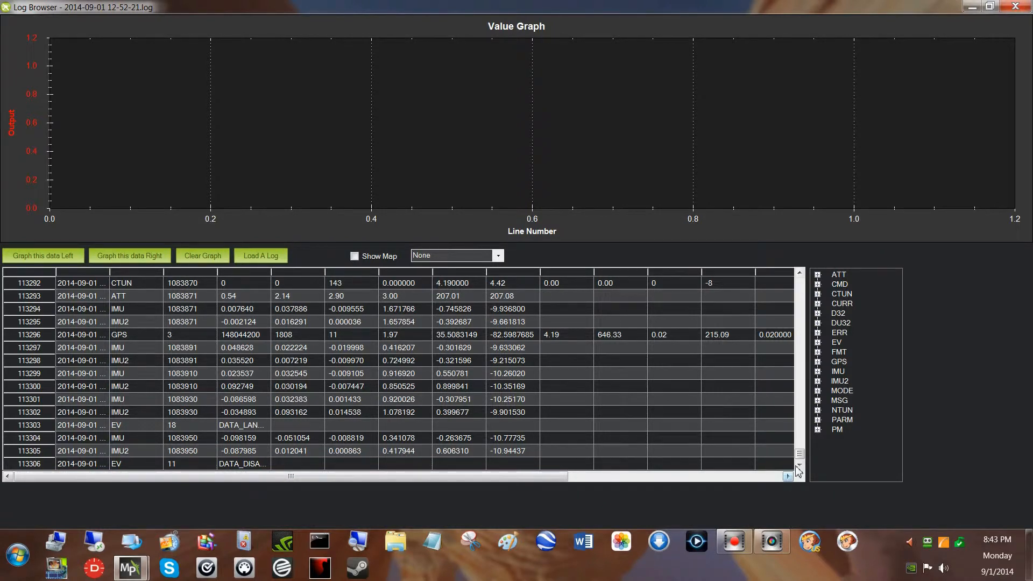
drag(802, 457, 800, 283)
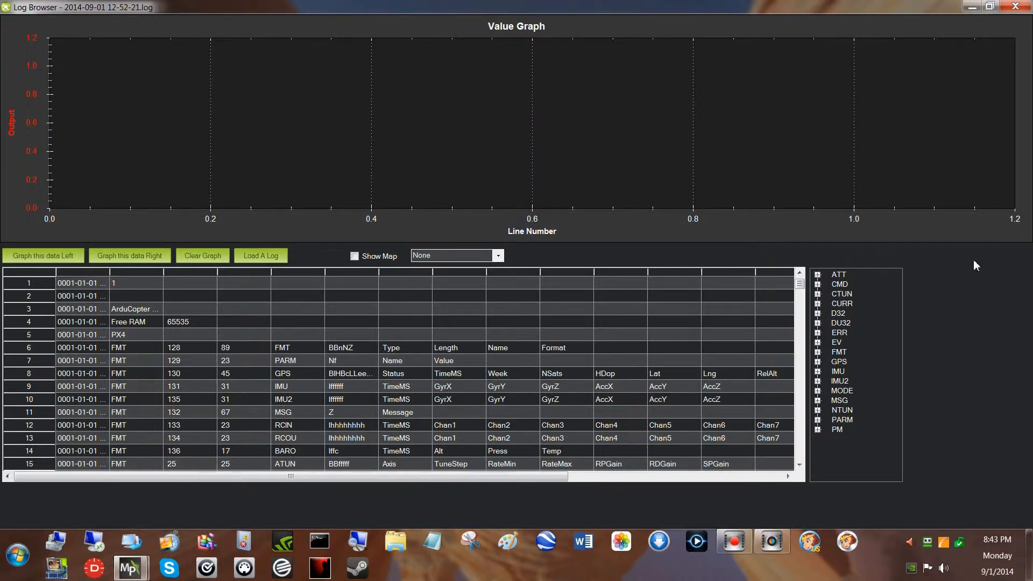
- Graph the Volt and Curr fields of the CURR group one at a time, removing each curve after viewing it
click(818, 304)
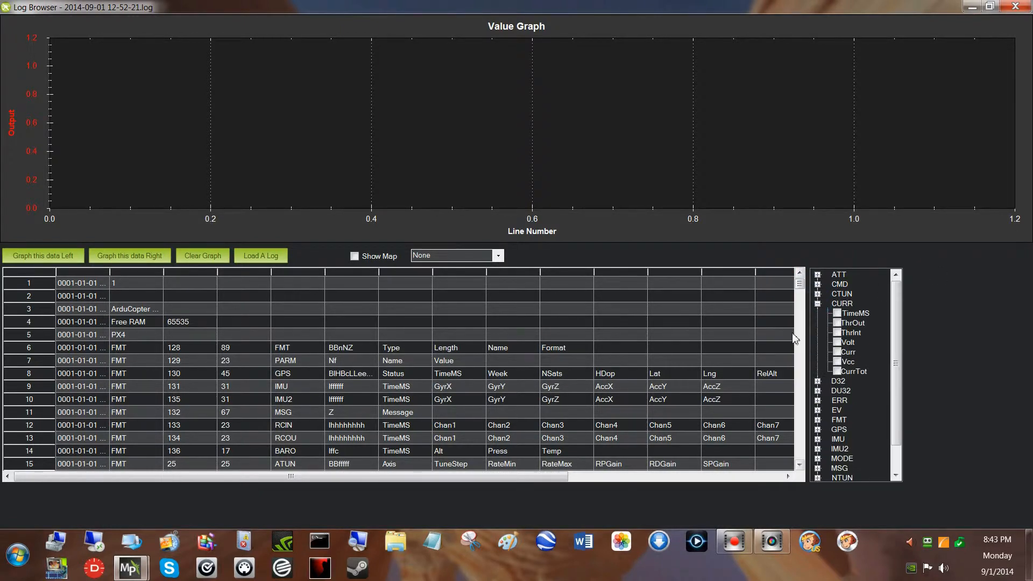
click(837, 343)
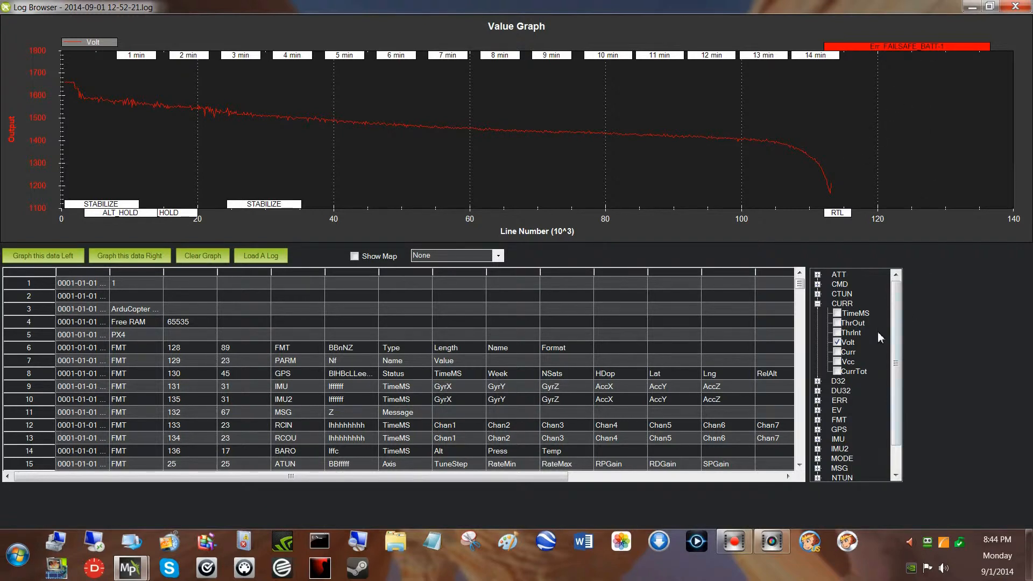
click(837, 342)
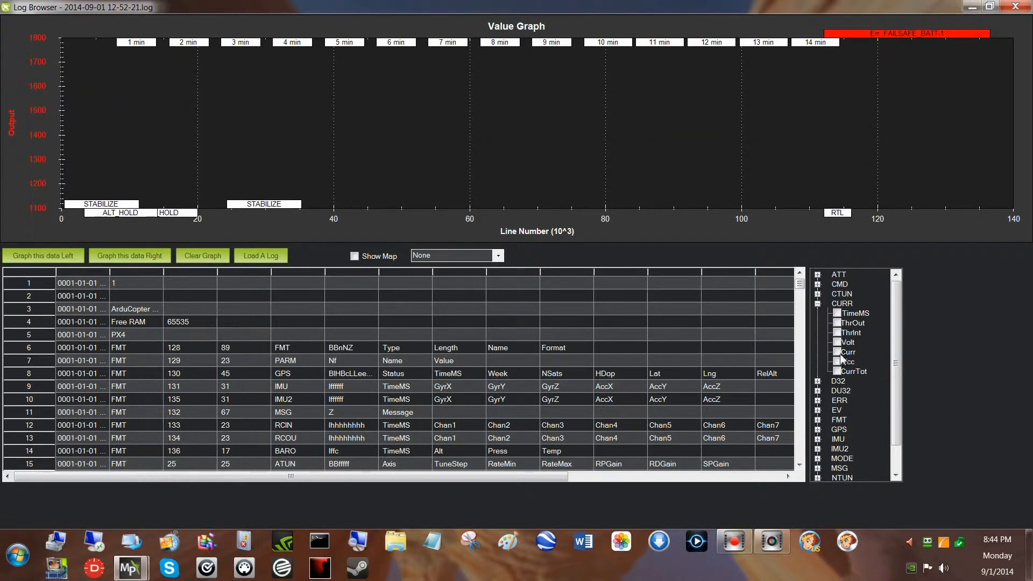
click(837, 353)
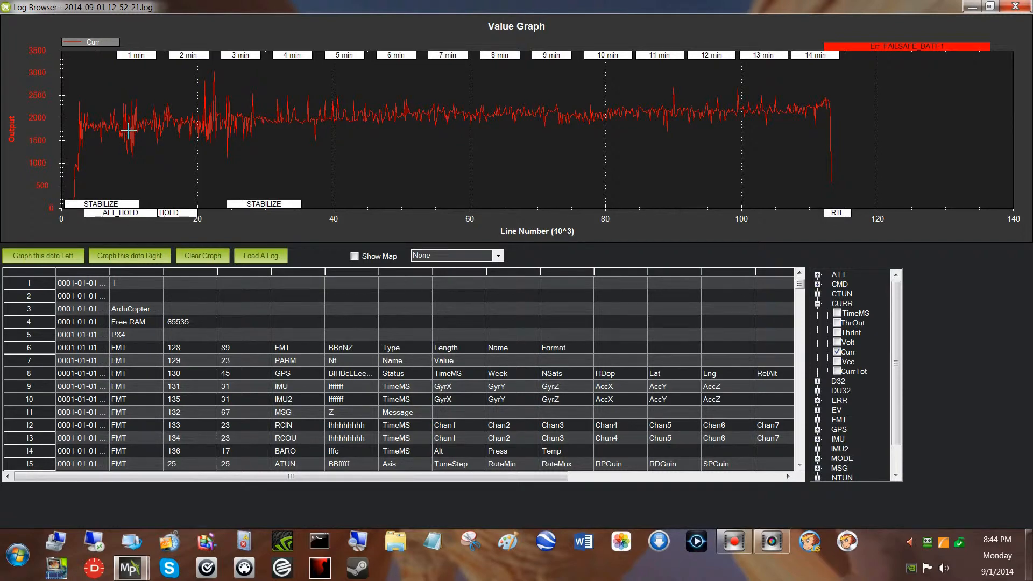
click(837, 353)
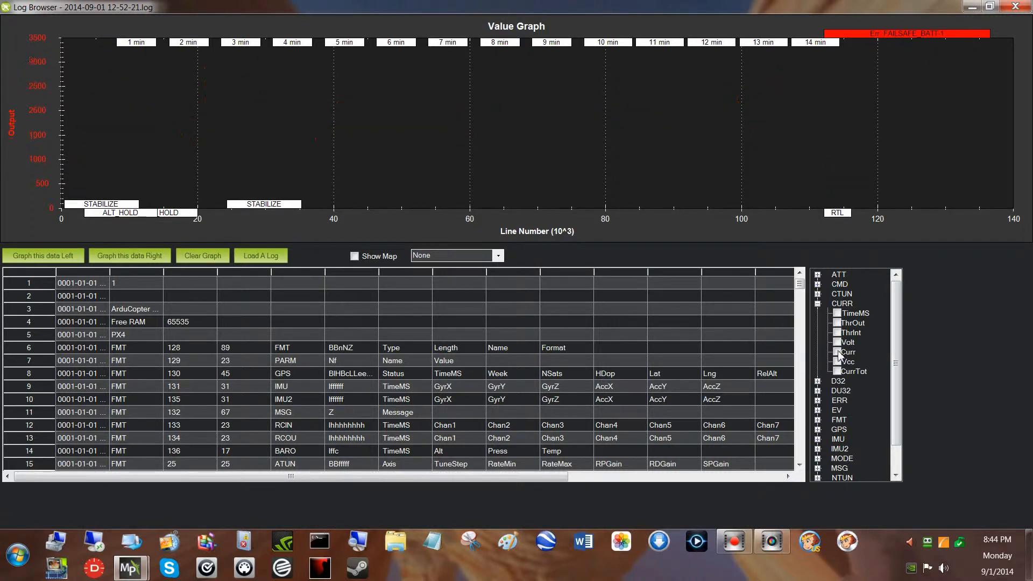
click(818, 304)
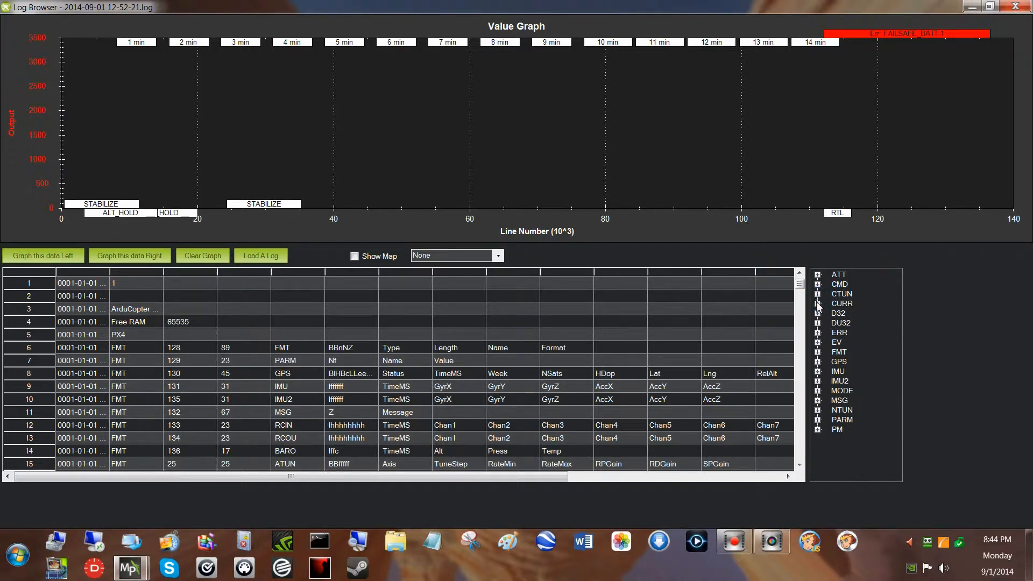
- Graph the IMU gyro fields GyrX, GyrY and GyrZ one at a time, and recheck GyrY, removing each curve after viewing it
click(818, 362)
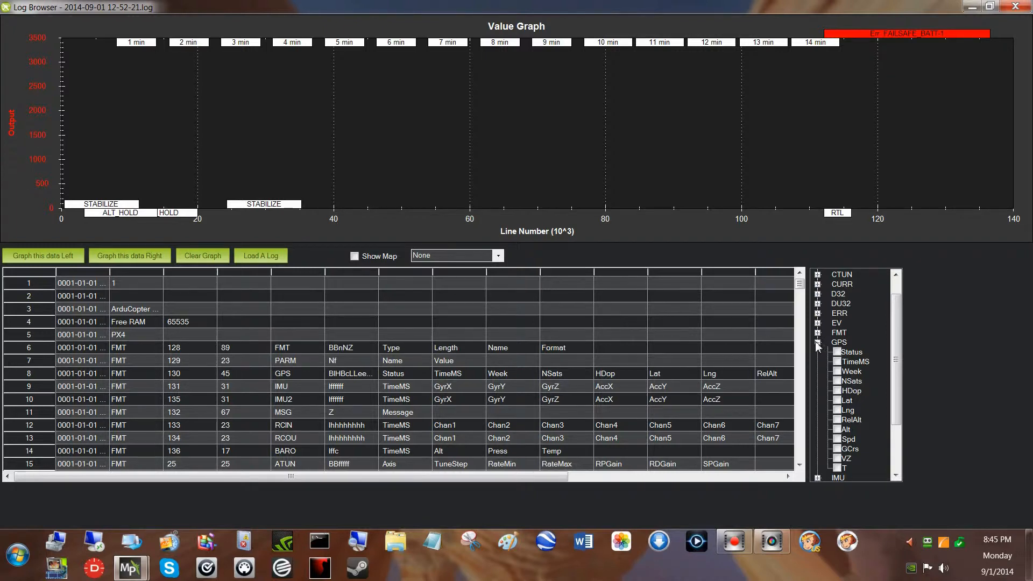
click(818, 343)
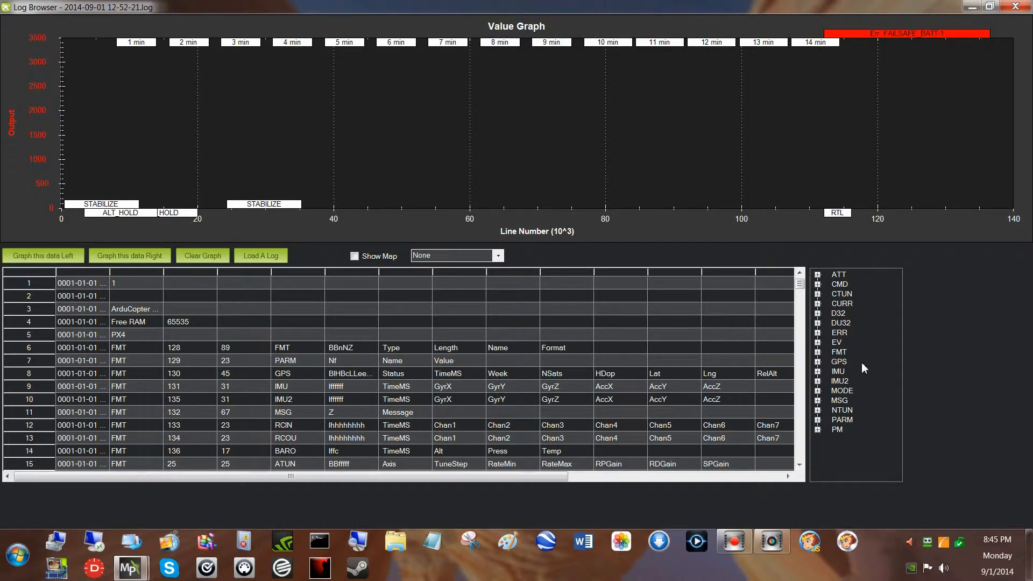
click(818, 371)
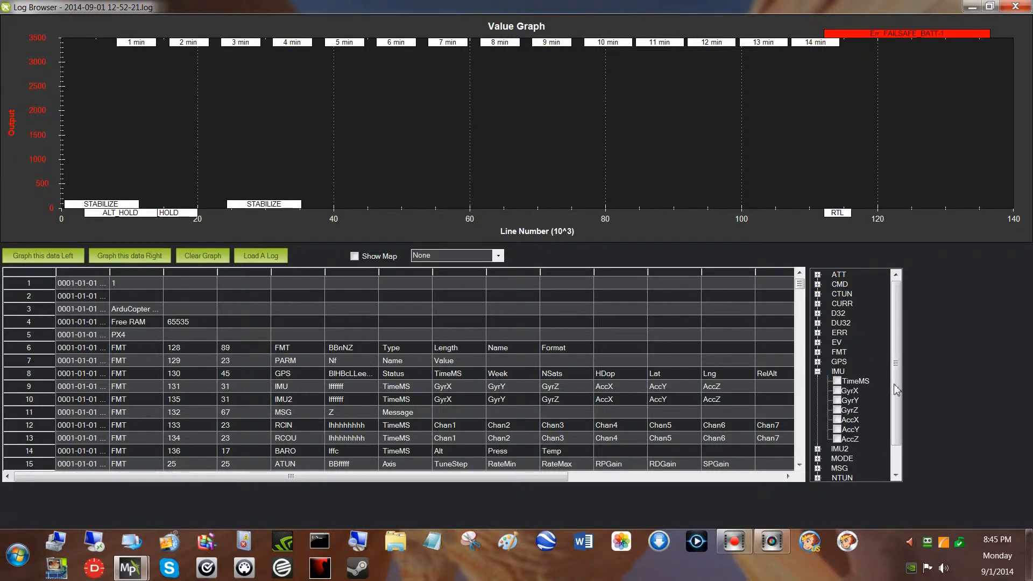
click(838, 391)
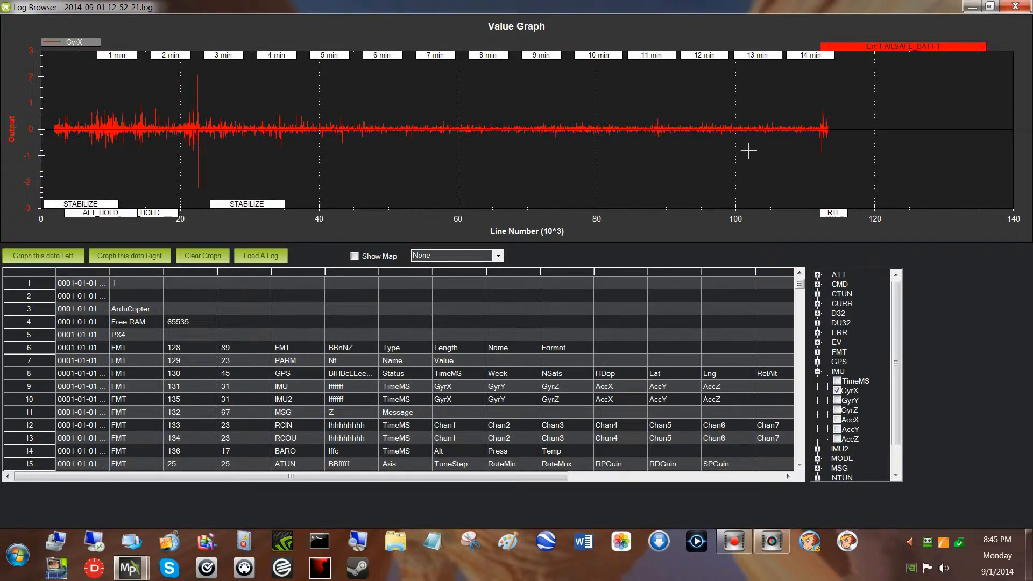
click(837, 391)
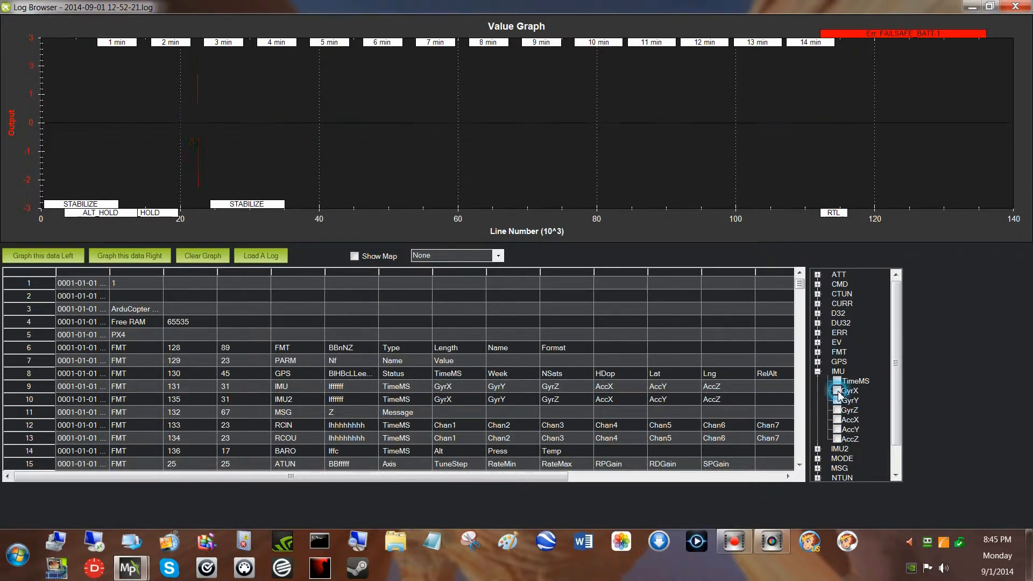
click(838, 400)
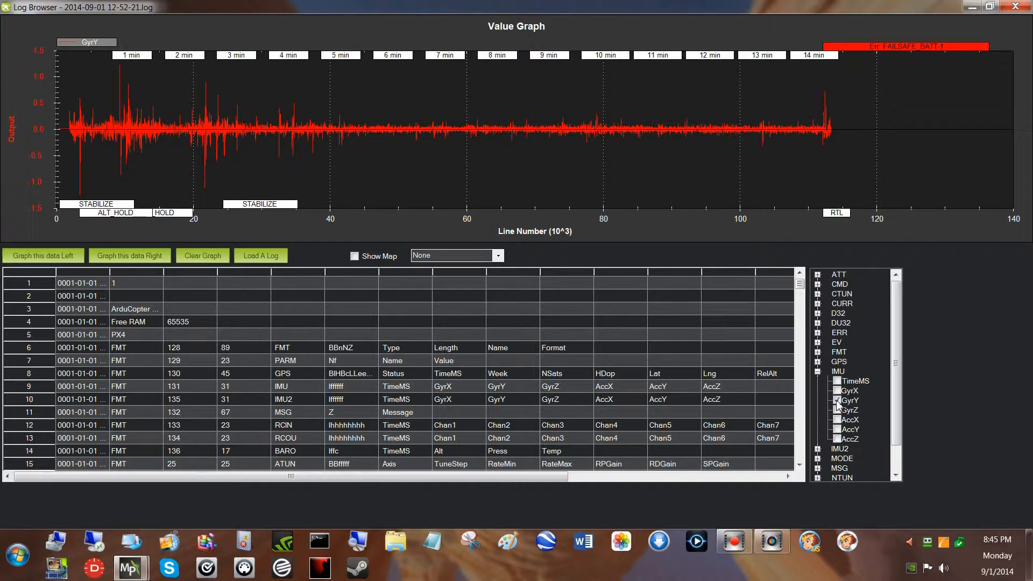
click(837, 401)
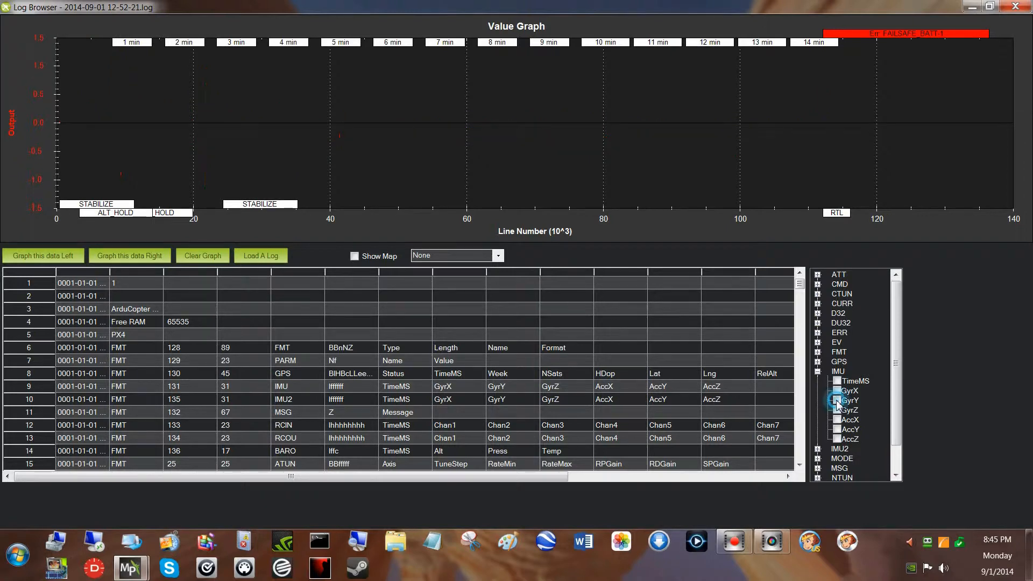
click(837, 411)
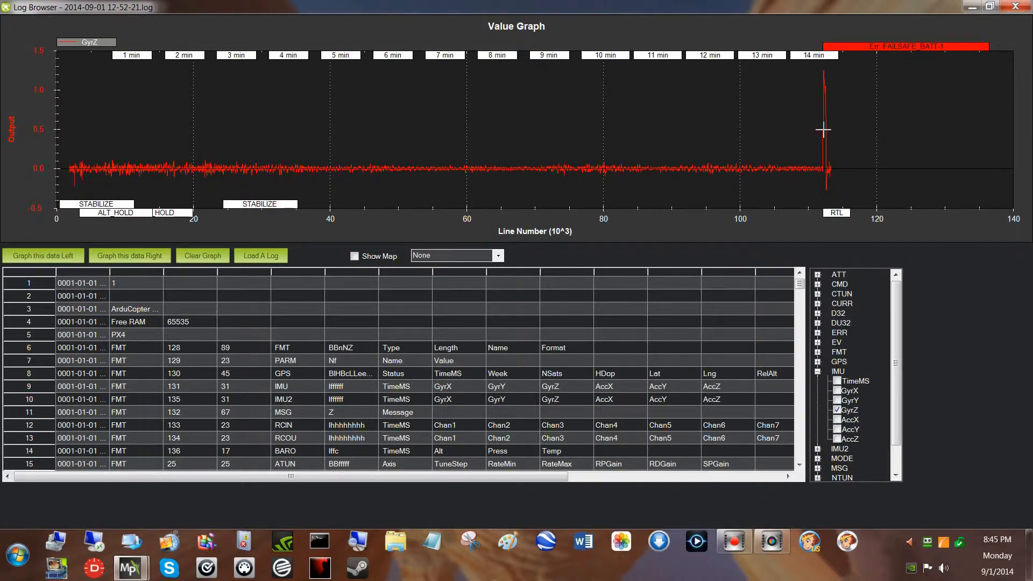
click(837, 410)
click(838, 400)
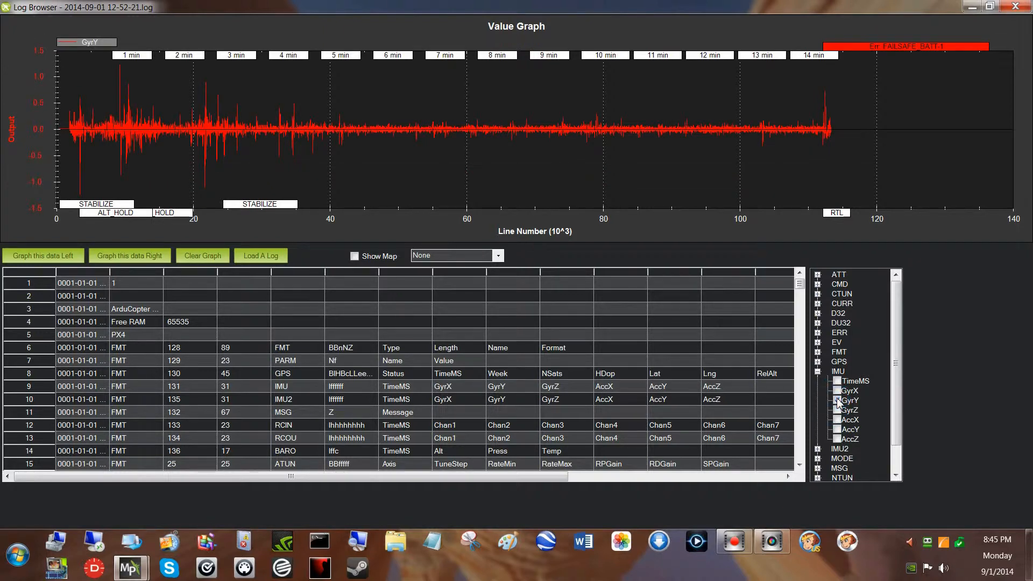
click(837, 400)
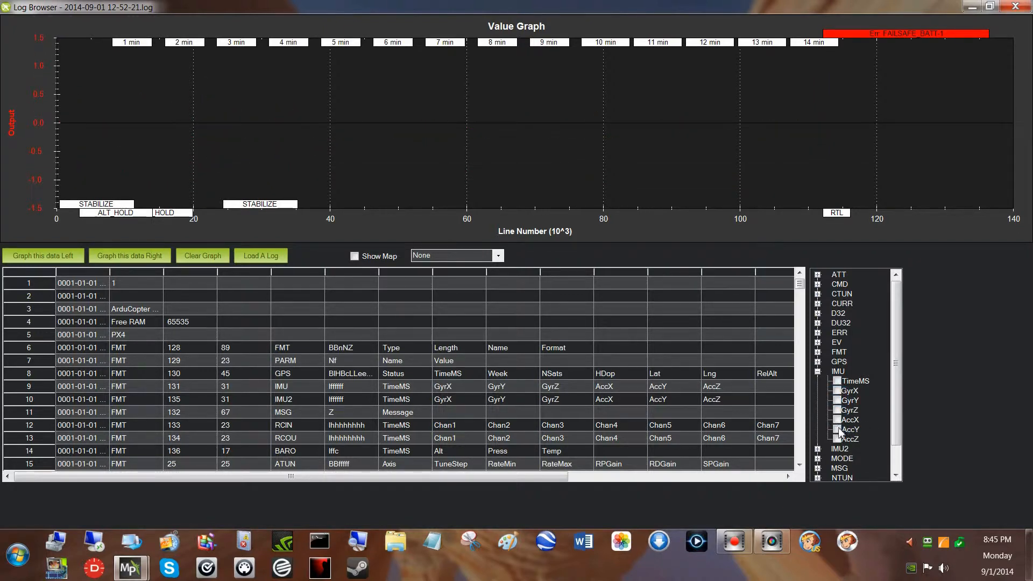
- Graph the IMU accelerometer fields AccX, AccY and AccZ one at a time, removing each curve, and collapse the IMU group
click(837, 421)
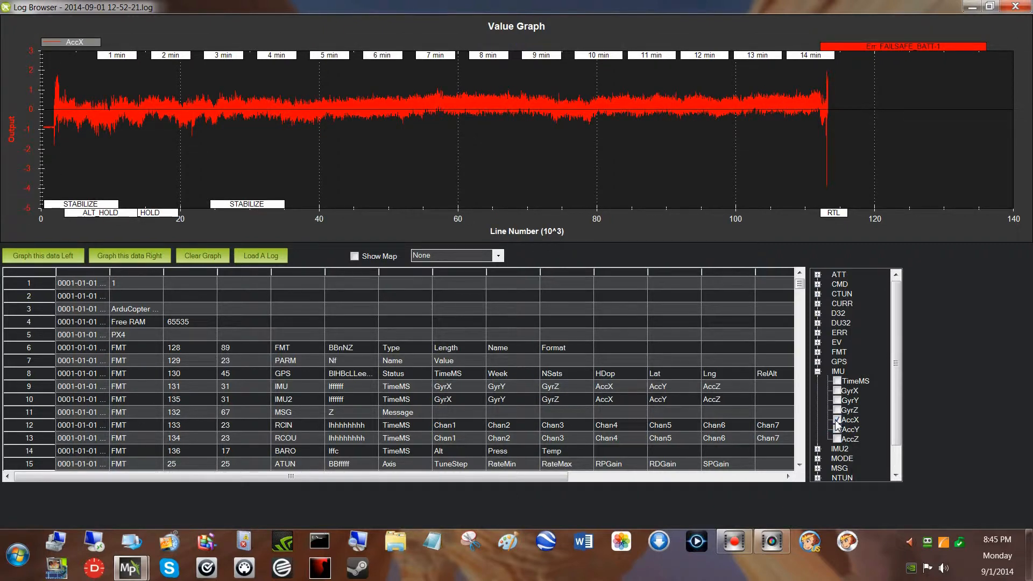
click(837, 421)
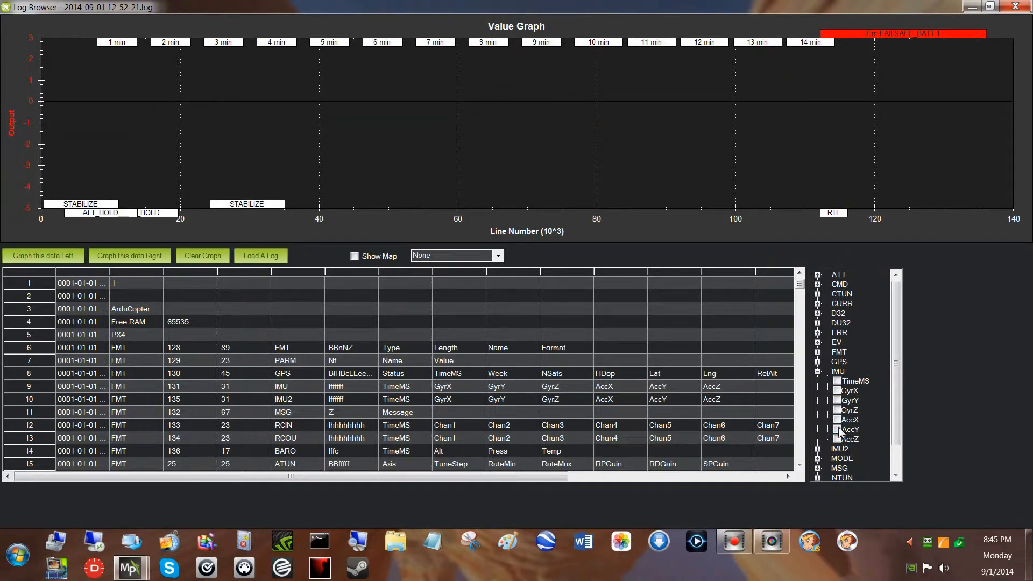
click(837, 430)
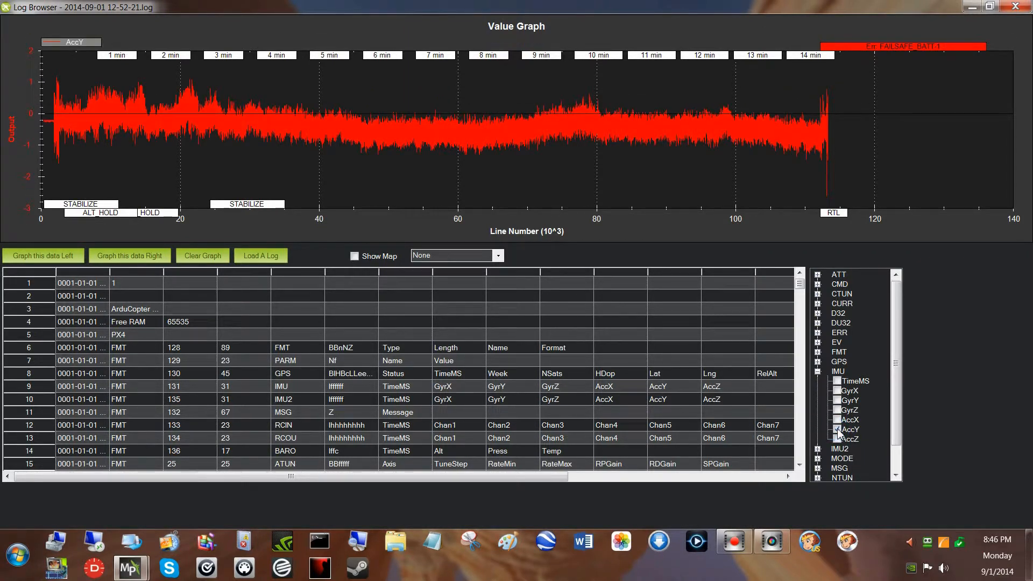
click(838, 430)
click(837, 439)
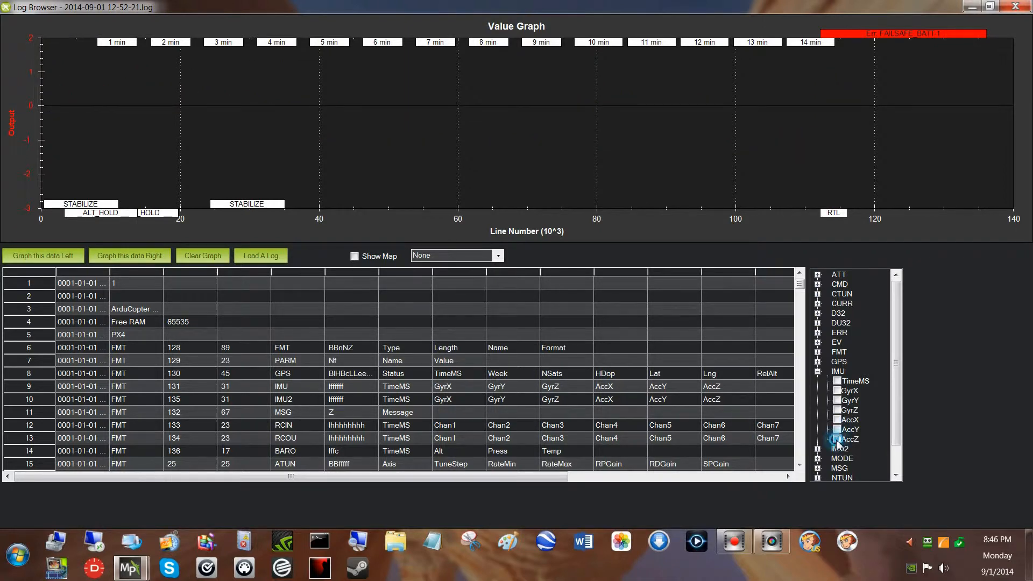
click(837, 439)
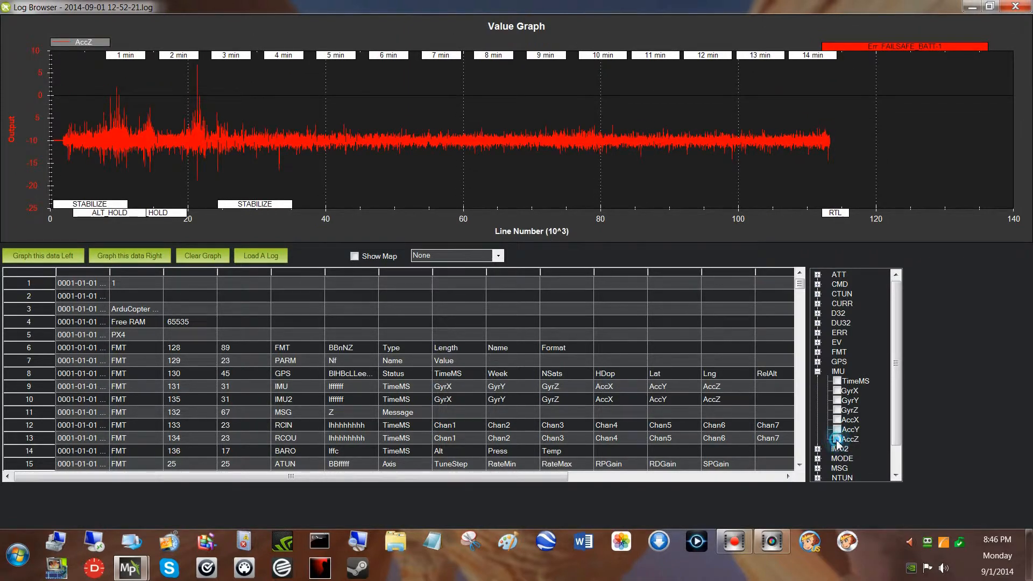
click(817, 372)
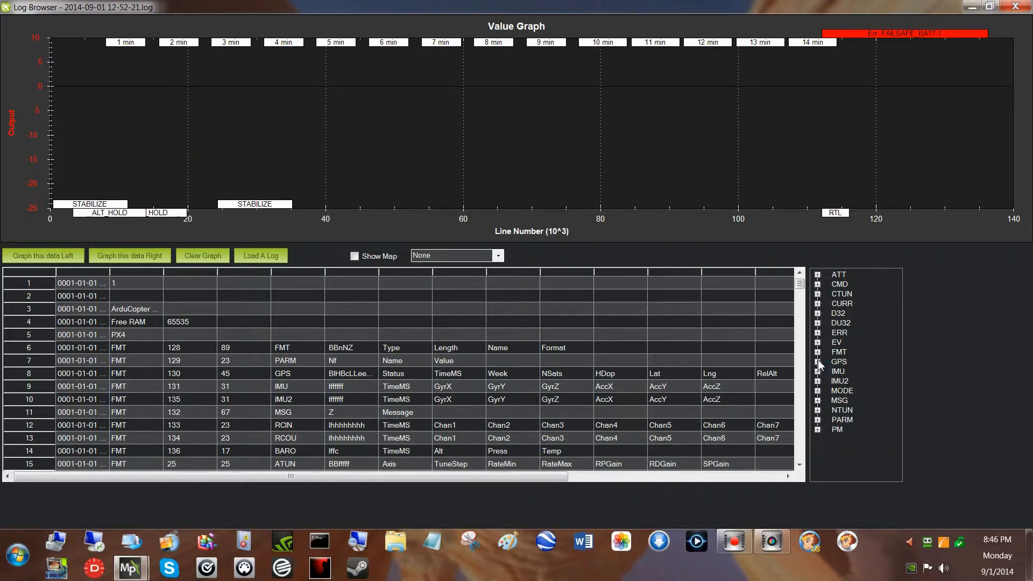
- Look through the available fields in the GPS, MODE, NTUN and FMT groups, collapsing each one again
click(818, 362)
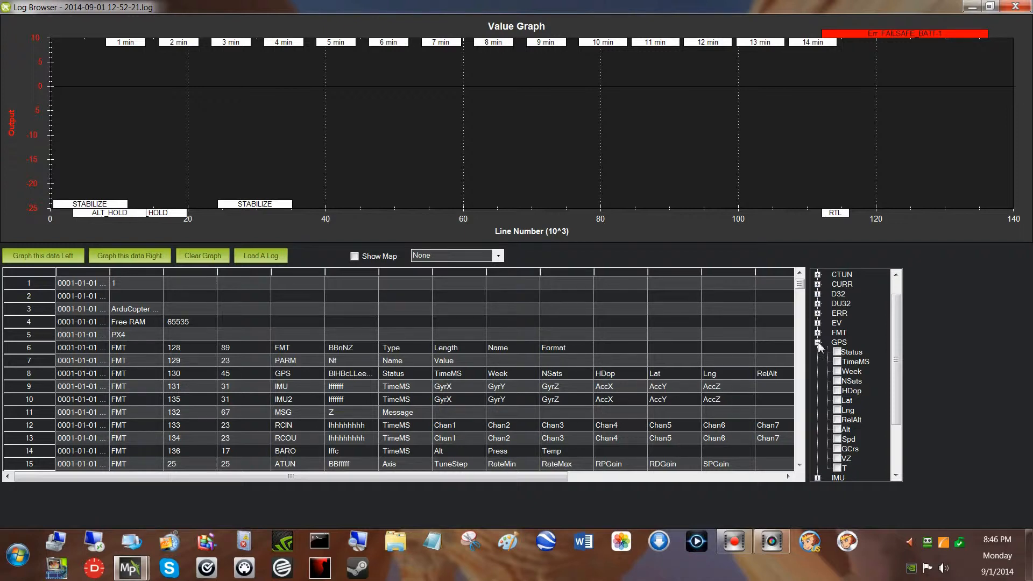
click(818, 343)
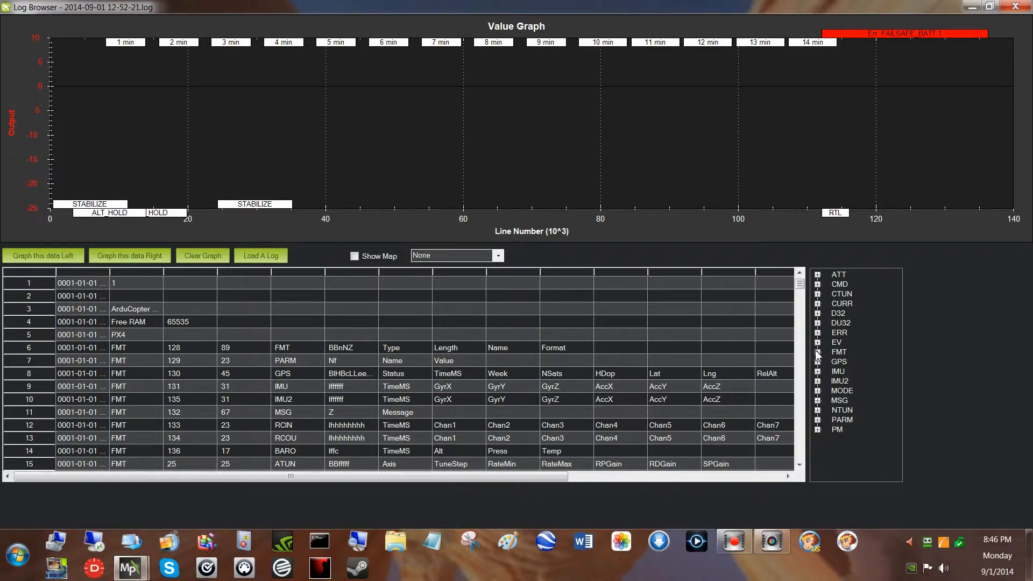
click(817, 391)
click(818, 391)
click(818, 410)
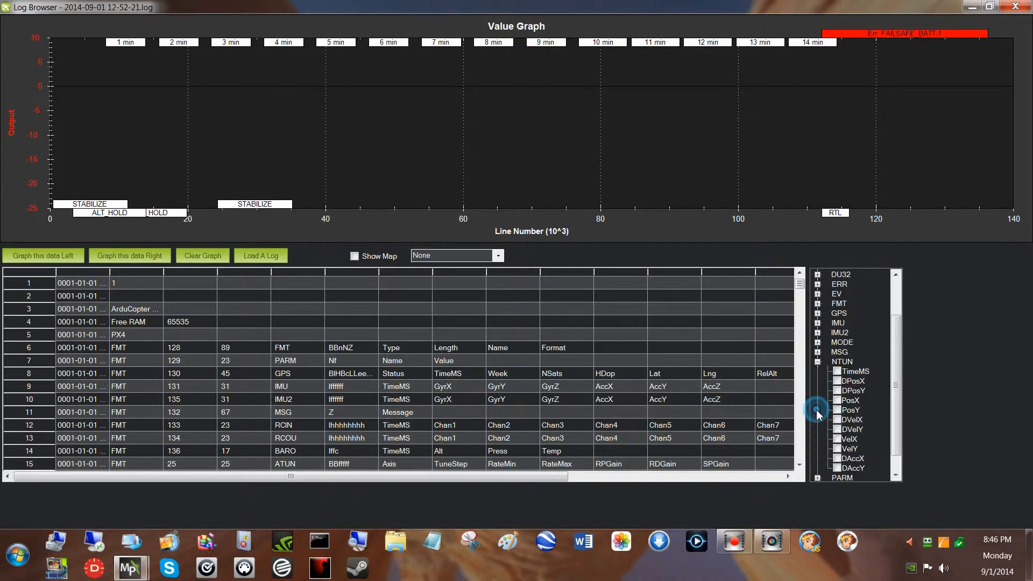
click(818, 363)
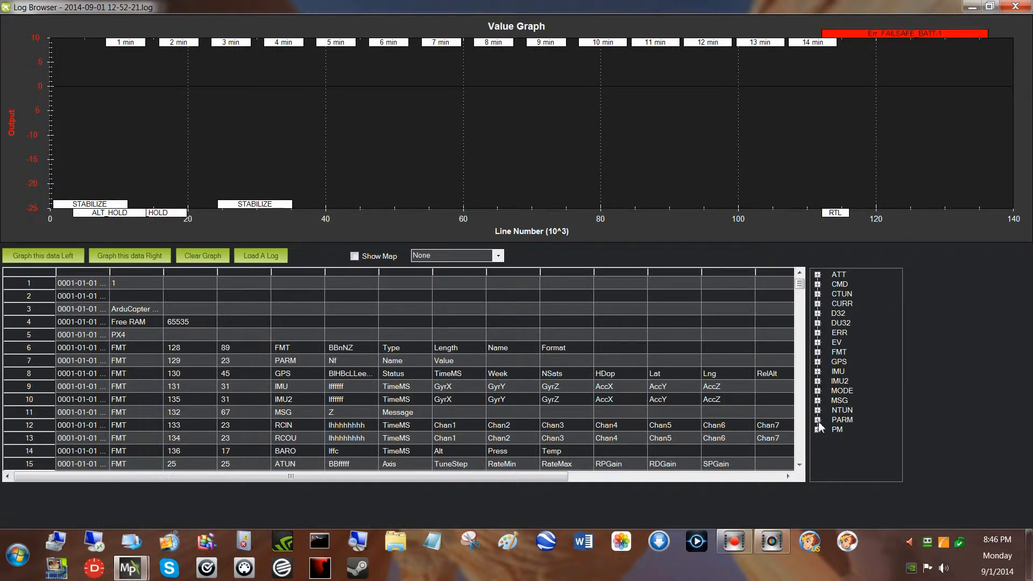
click(818, 352)
click(818, 352)
- Graph the GPS Status and NSats fields one at a time, removing each curve, and collapse the GPS group
click(818, 362)
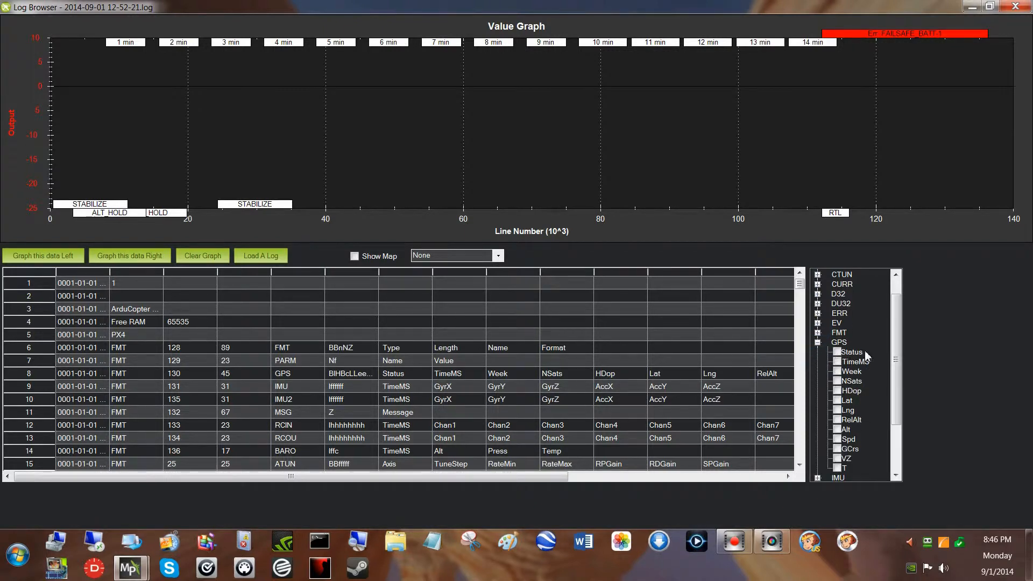
click(837, 353)
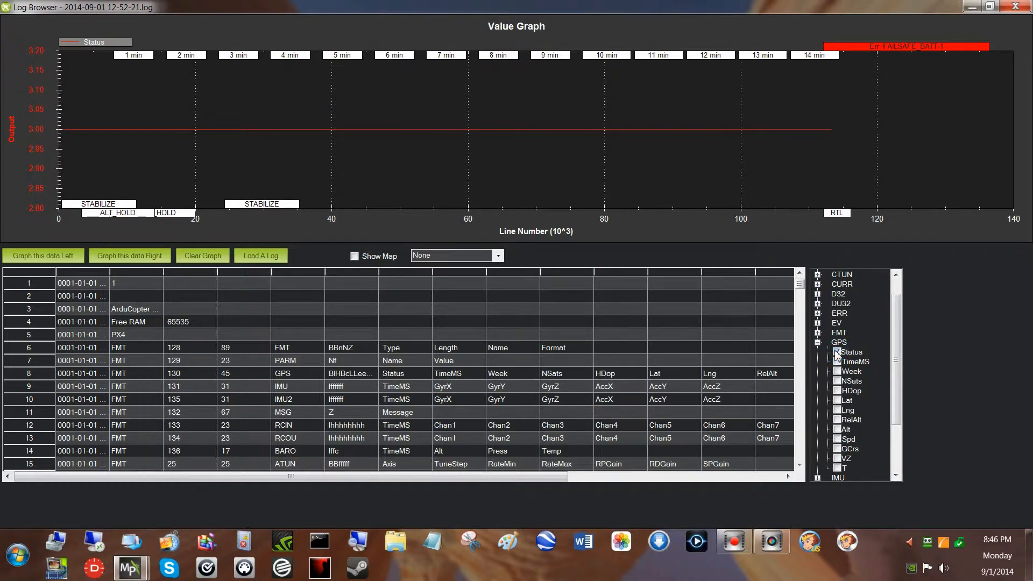
click(838, 353)
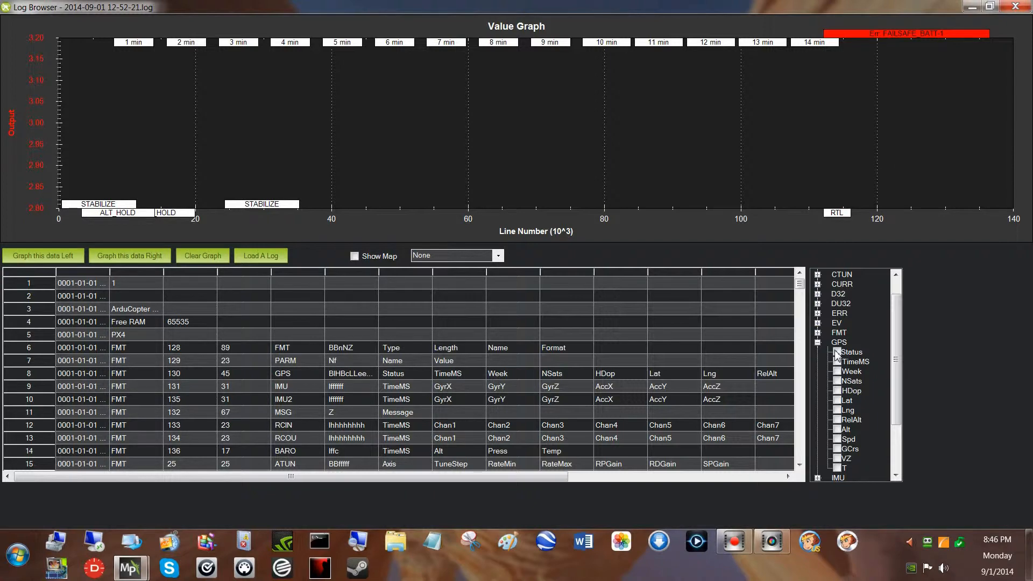
click(837, 382)
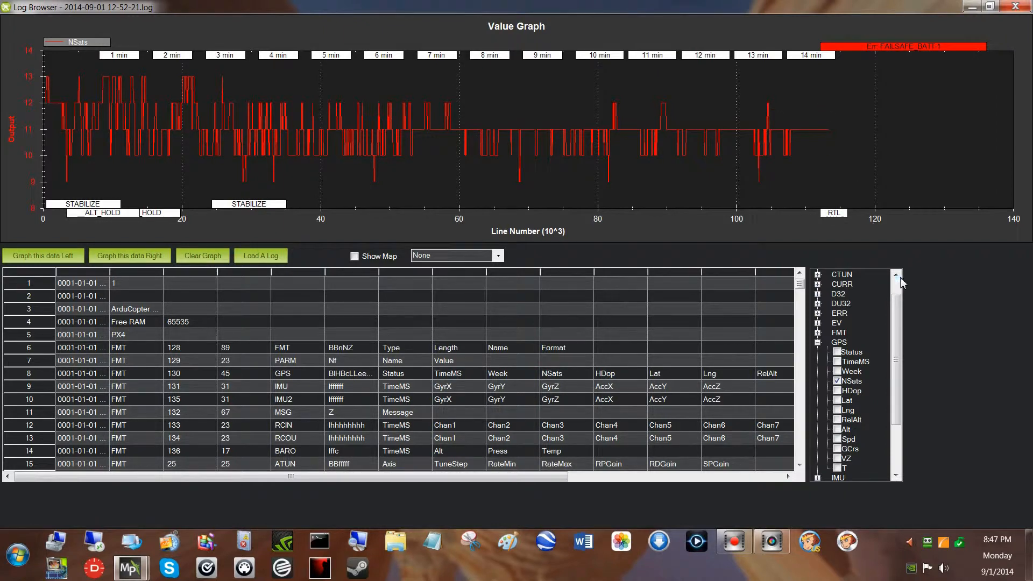
click(838, 382)
click(817, 342)
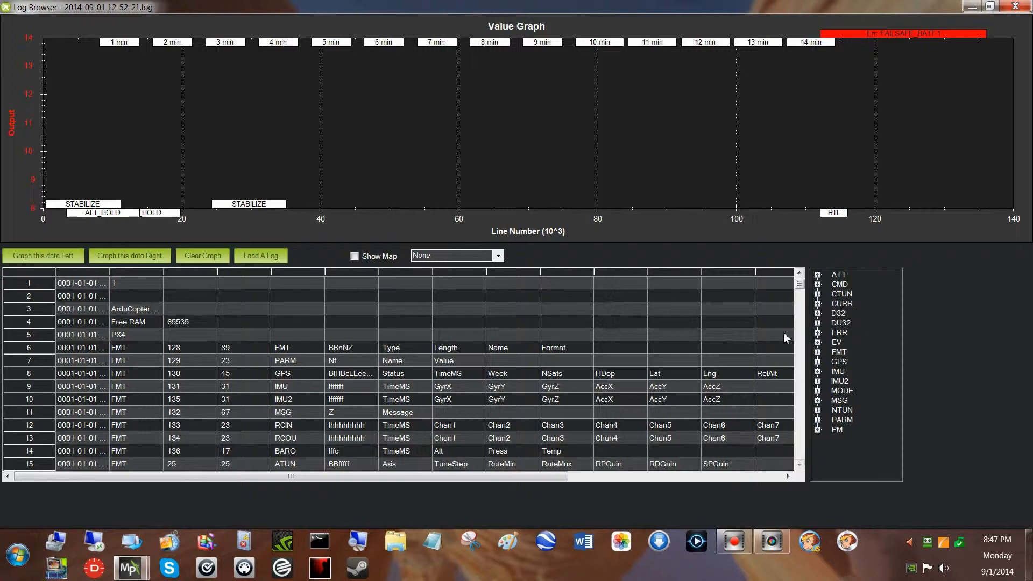
- Page down through the log table to examine the FMT definitions and the recorded PARM parameter values
click(801, 360)
click(800, 359)
click(800, 359)
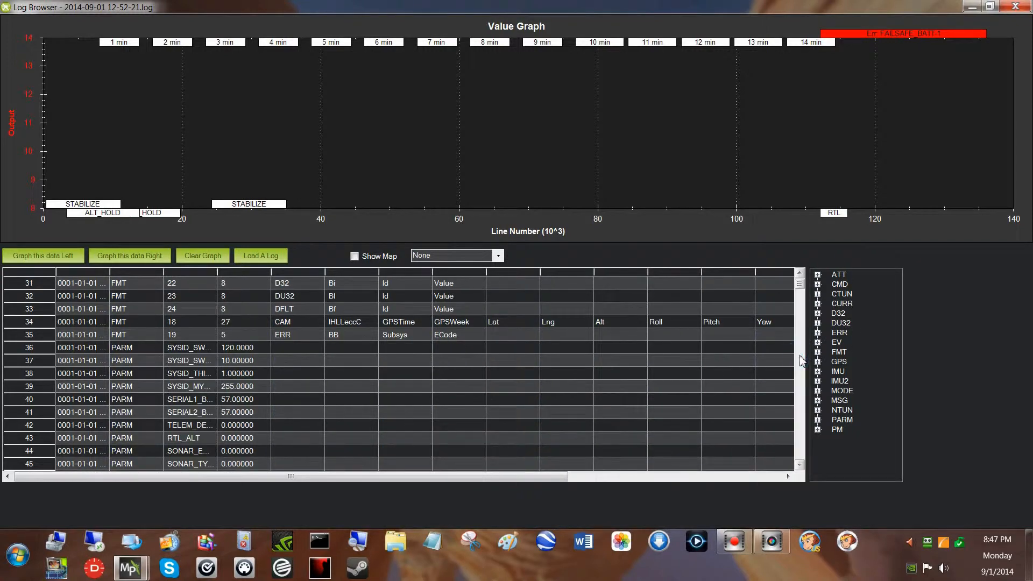
click(800, 360)
click(800, 360)
click(800, 359)
click(800, 359)
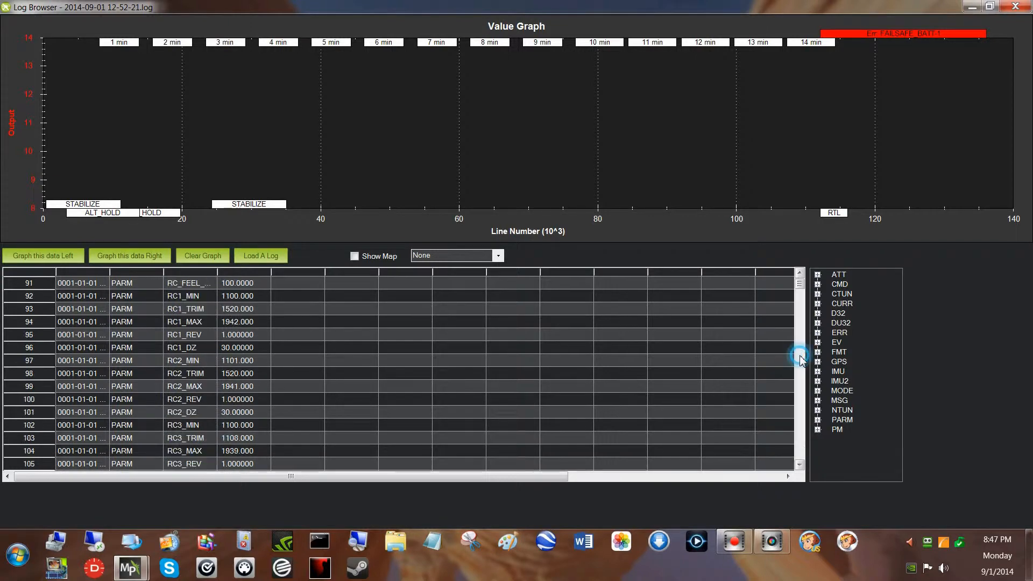
click(800, 359)
click(801, 359)
click(800, 359)
click(800, 360)
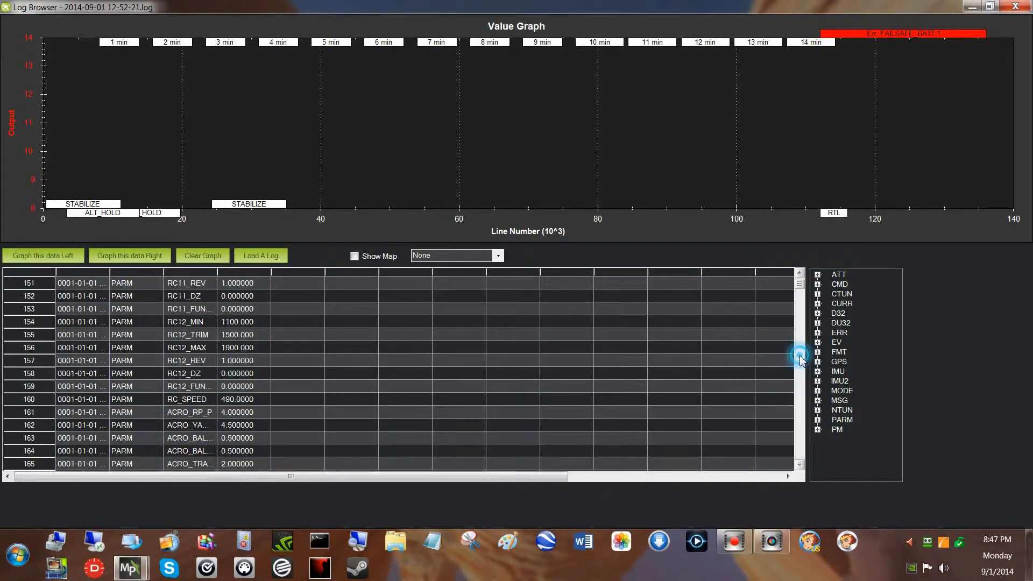